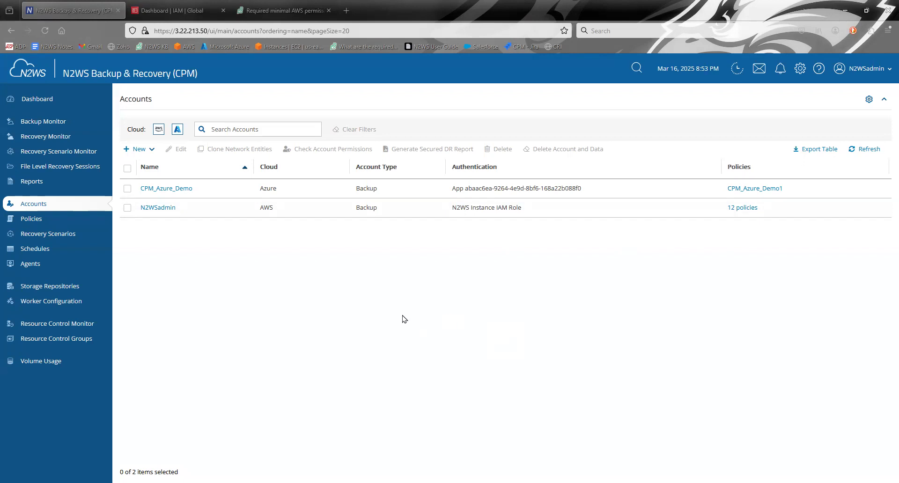
Start a new AWS account in N2WS and set its account type to Backup
click(141, 153)
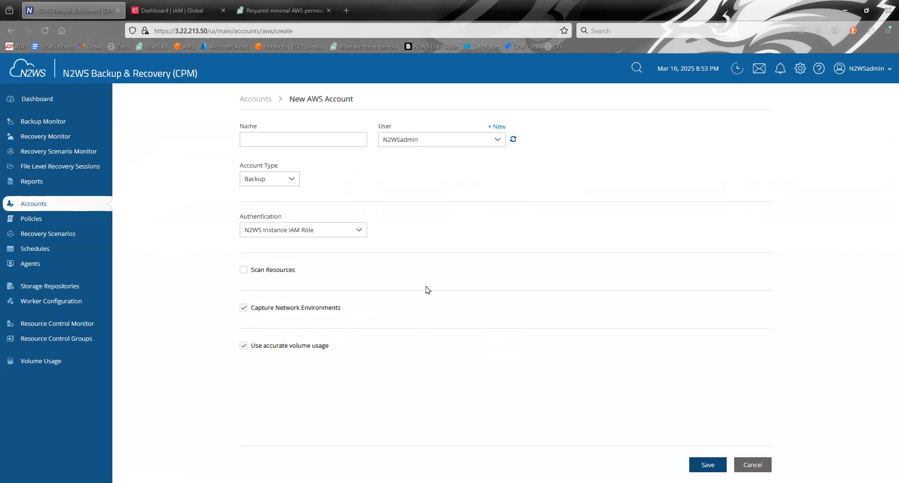
click(314, 141)
click(258, 183)
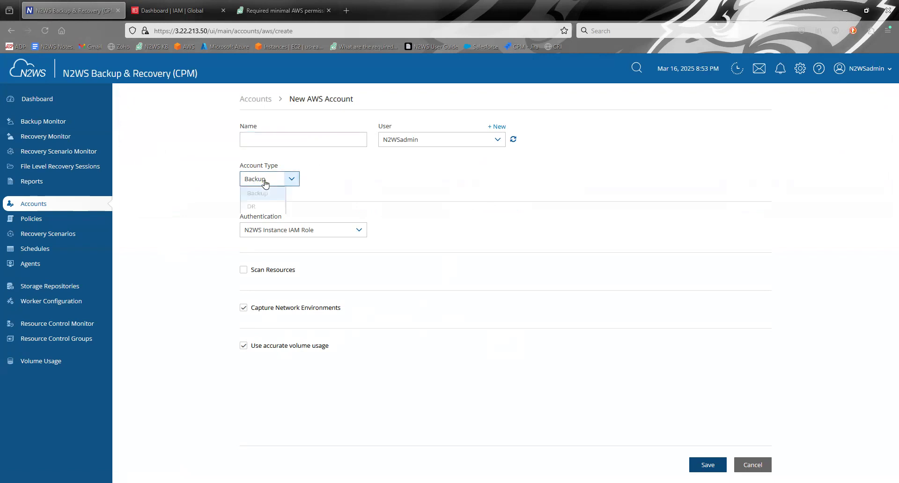
click(264, 192)
click(269, 182)
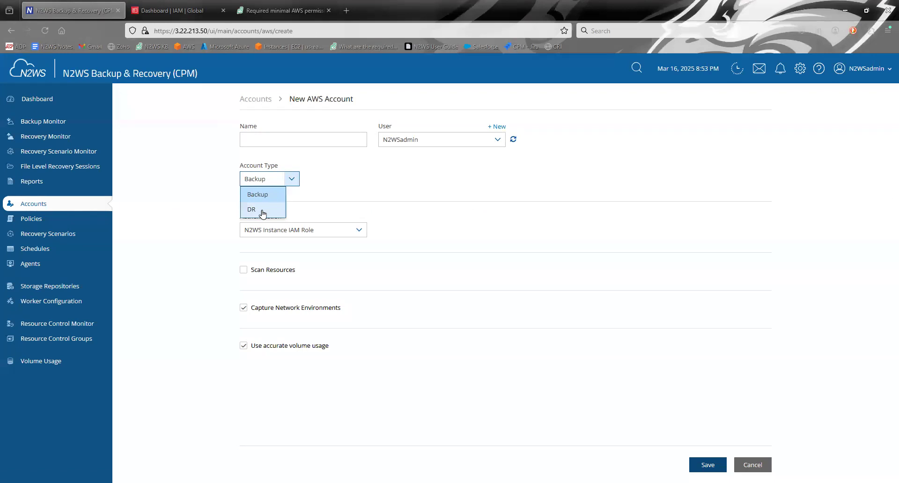
click(269, 203)
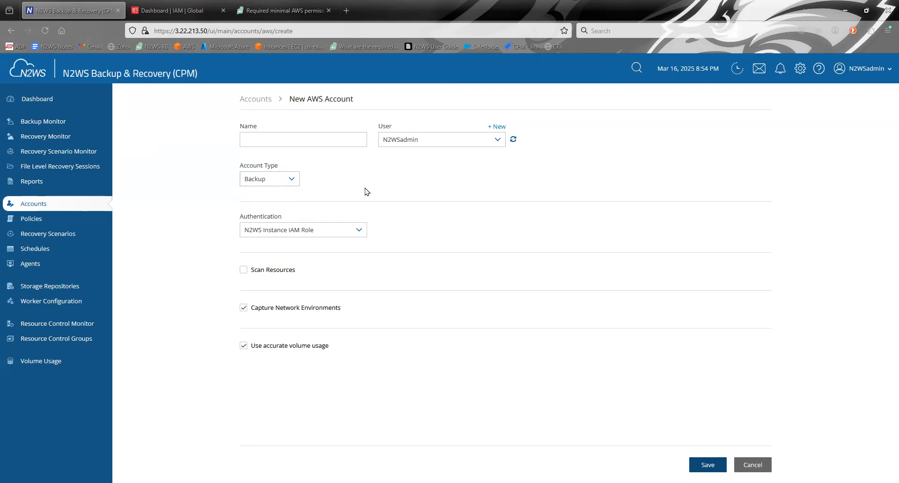
Set the new account's authentication to Assume Role and go to the account number and role to assume fields
click(284, 230)
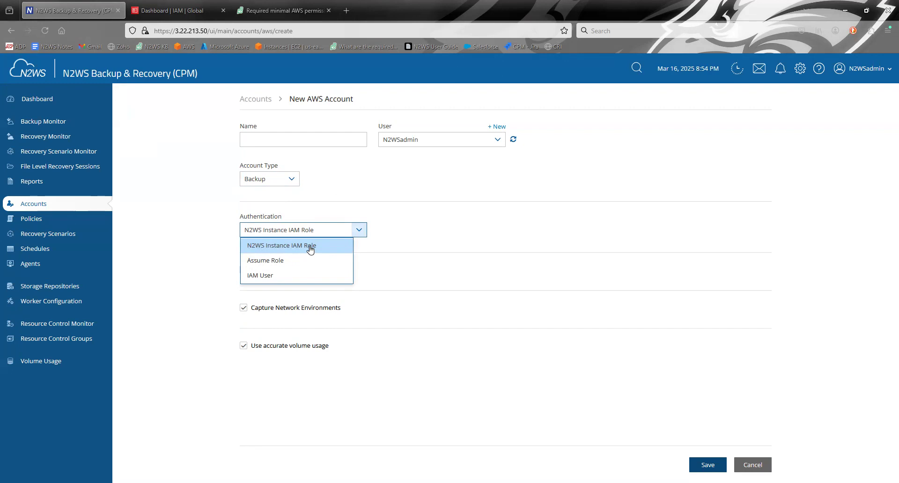
click(279, 264)
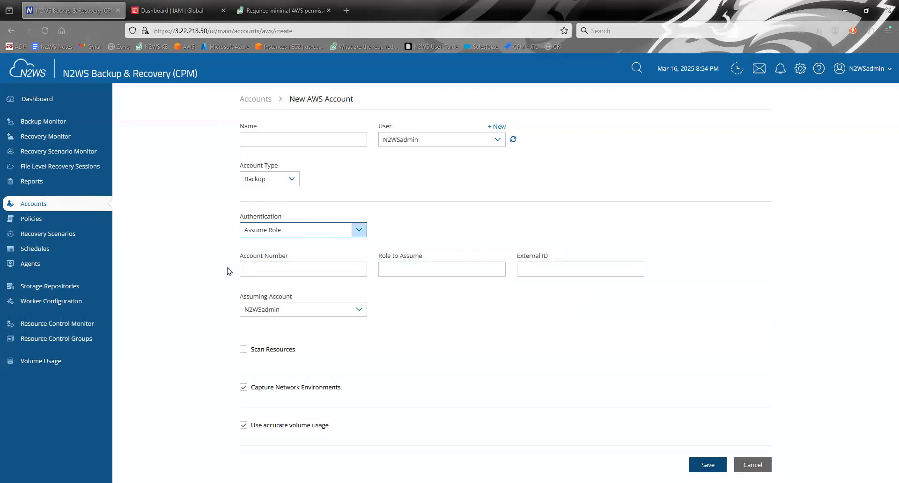
click(261, 265)
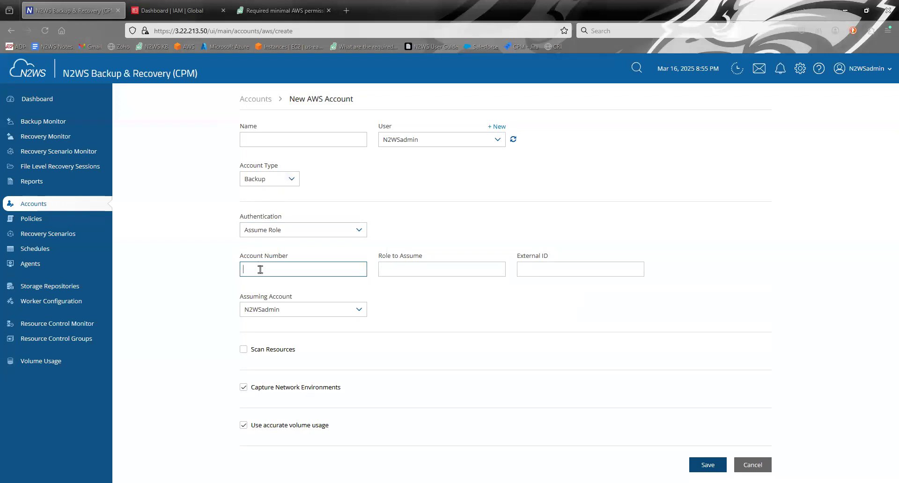
click(399, 268)
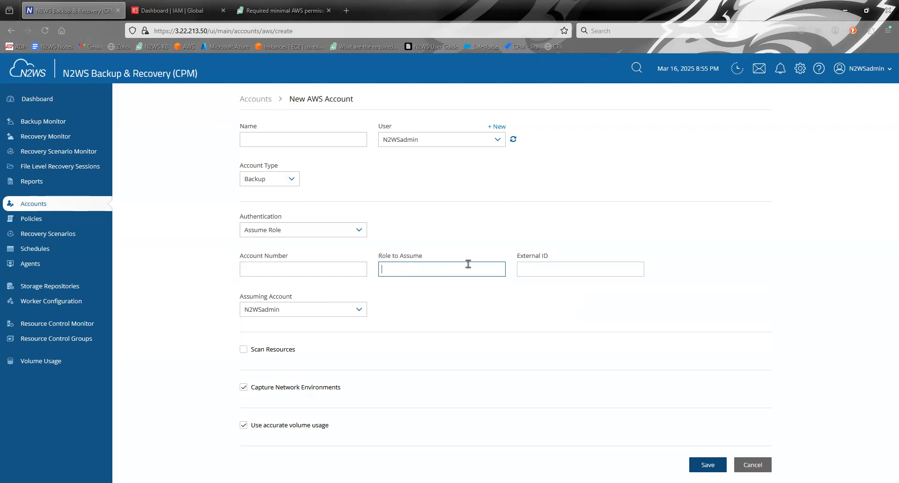
Switch to the AWS IAM policies list and examine the N2WS article on required minimal AWS permissions, including its attachment
click(175, 11)
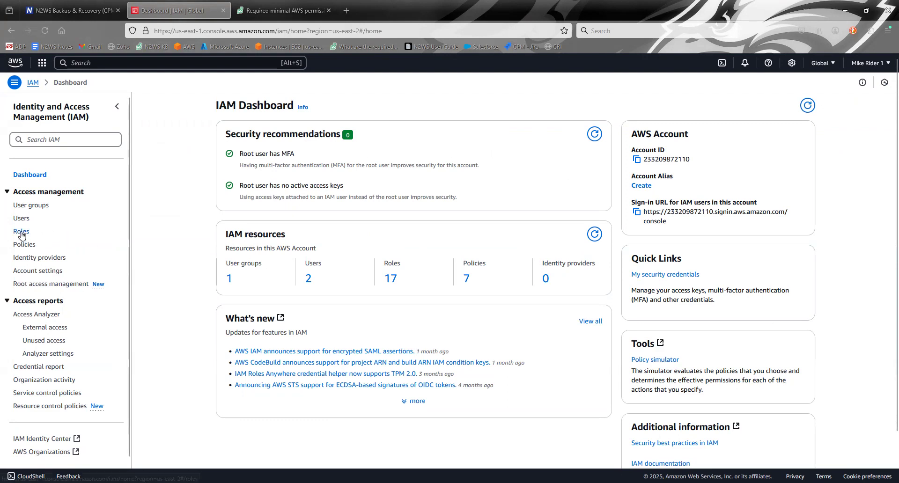
click(25, 249)
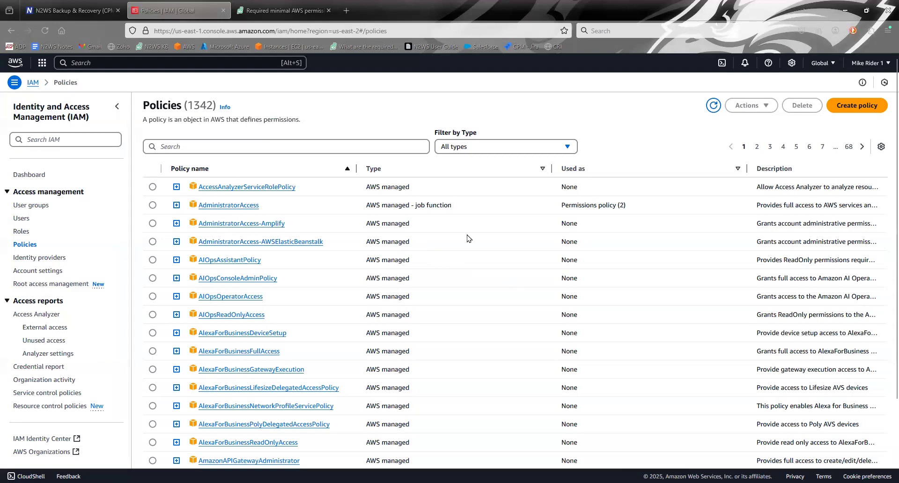
click(298, 18)
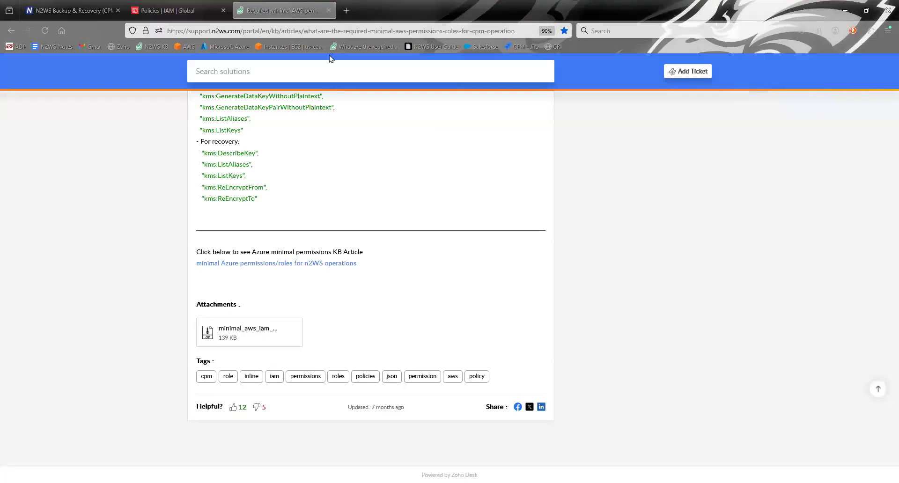
scroll(348, 221, up, 5)
scroll(348, 221, up, 10)
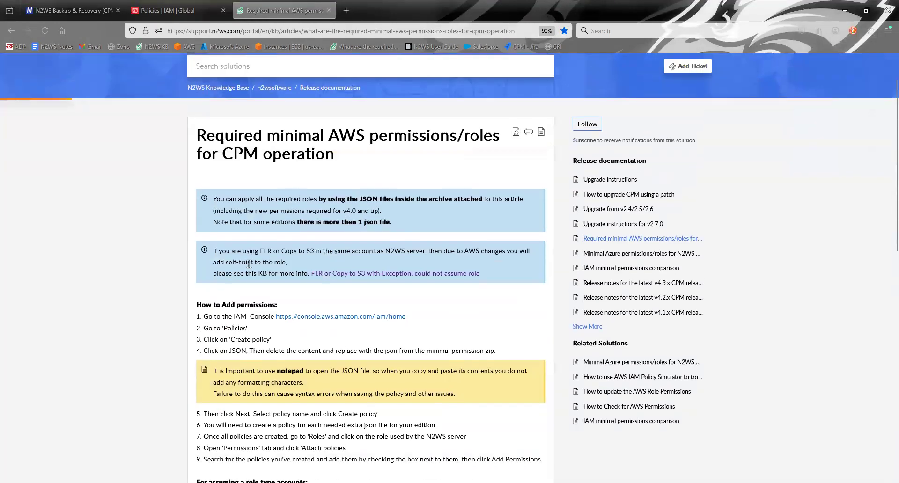
scroll(521, 360, down, 15)
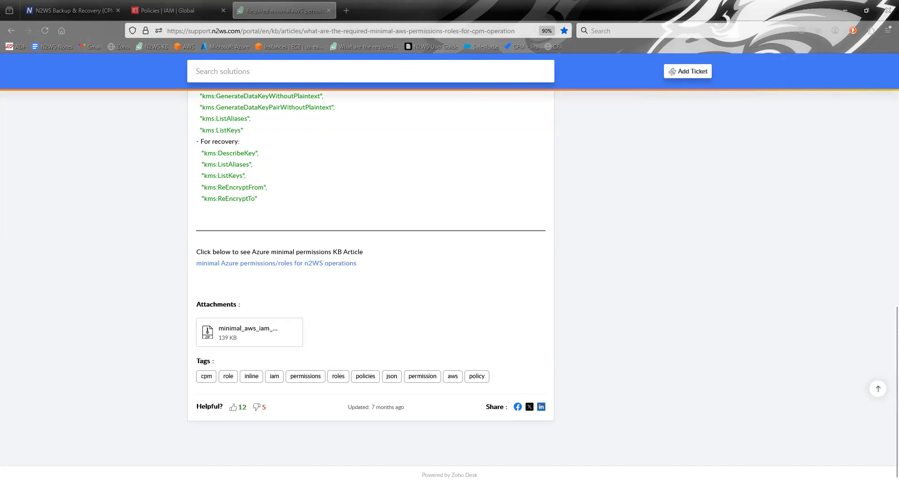
Start a new policy in the AWS IAM console and replace its default JSON with the copied N2WS permissions JSON
click(198, 9)
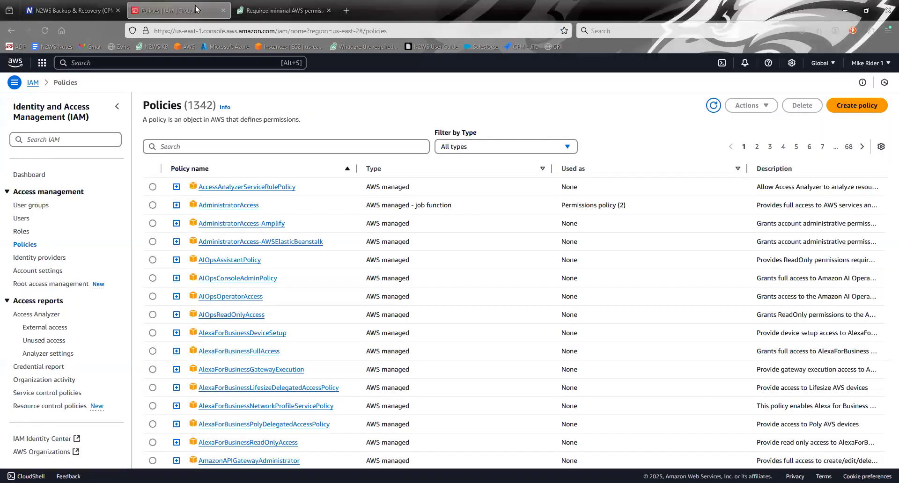
click(861, 108)
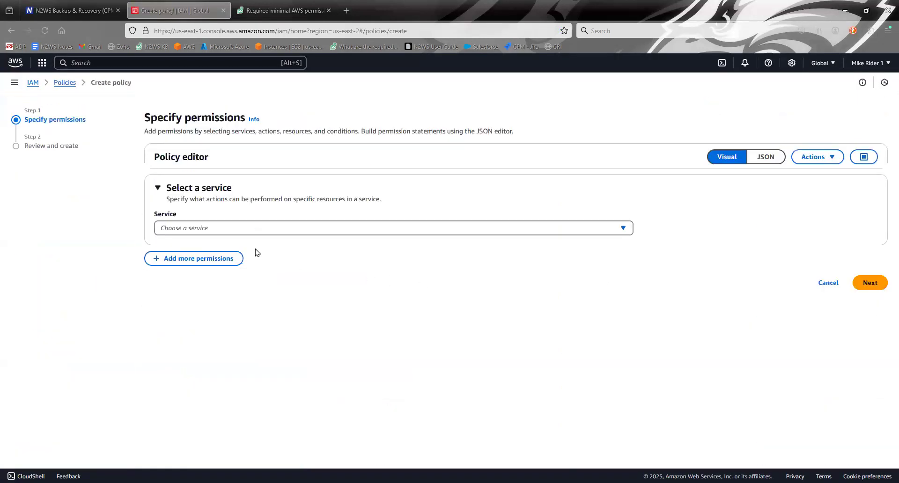
click(768, 157)
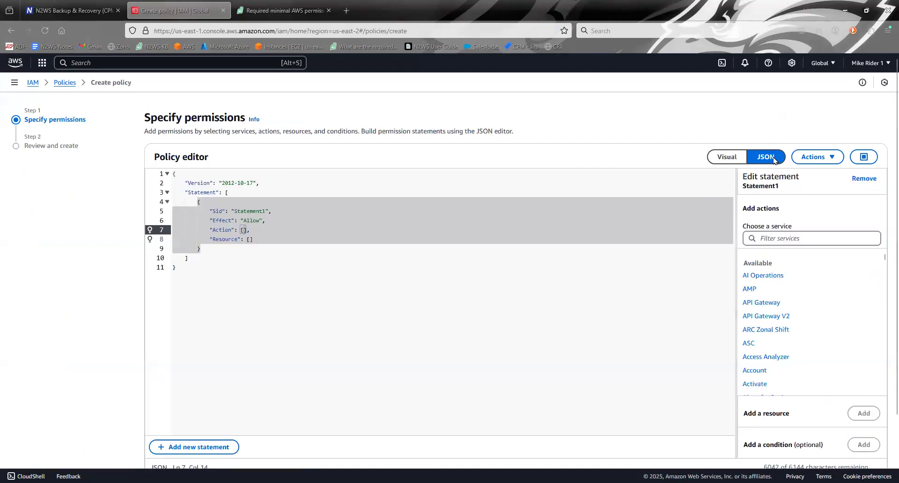
key(ctrl+a)
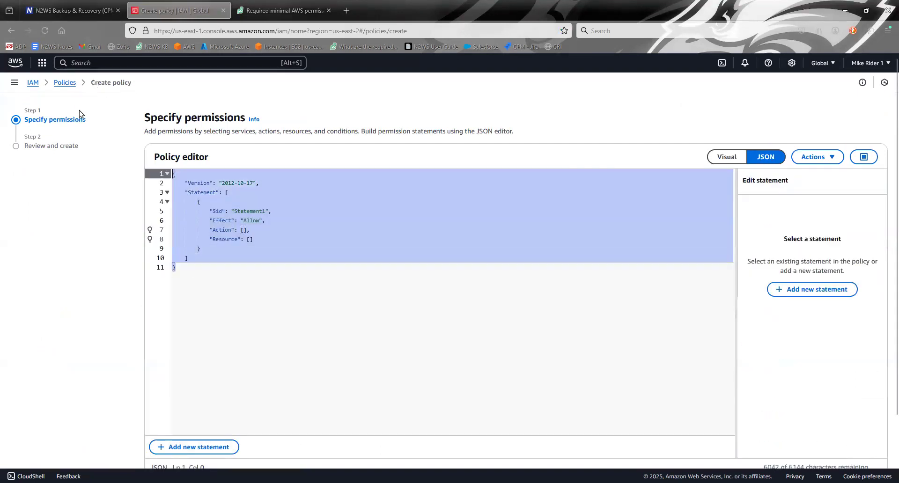
key(Delete)
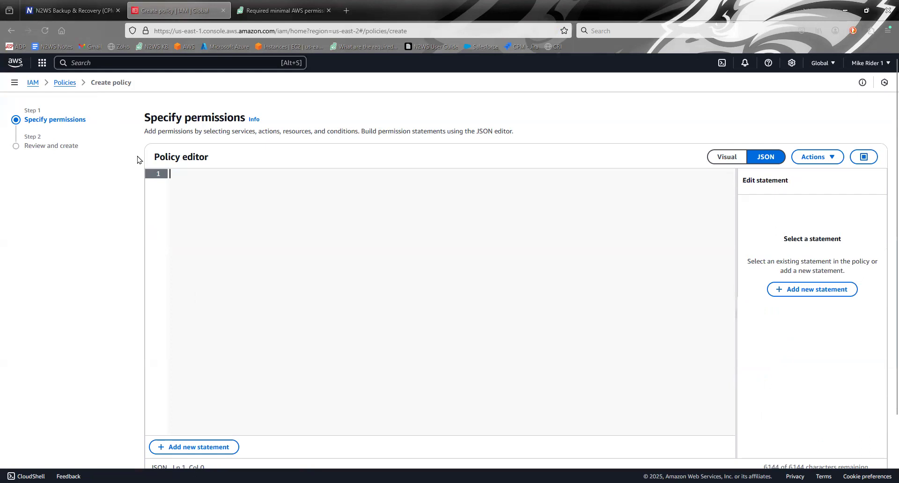
key(ctrl+v)
scroll(309, 309, up, 6)
scroll(309, 324, down, 6)
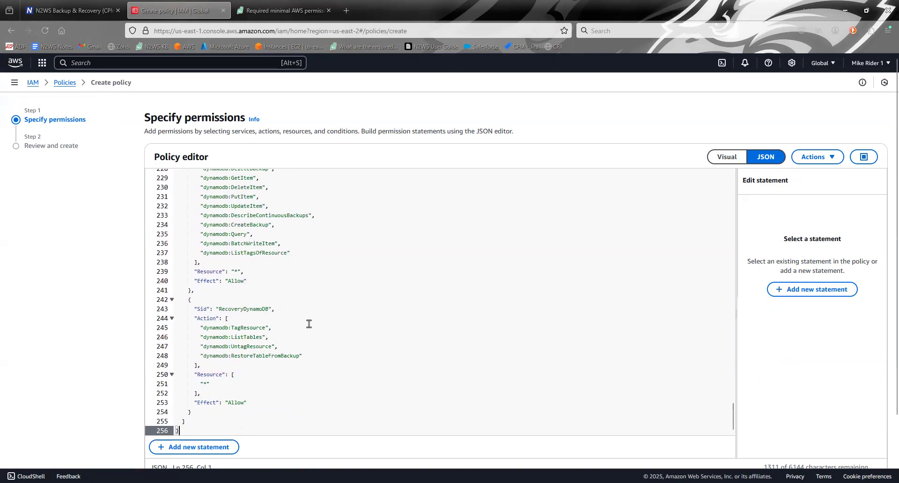
scroll(308, 323, down, 2)
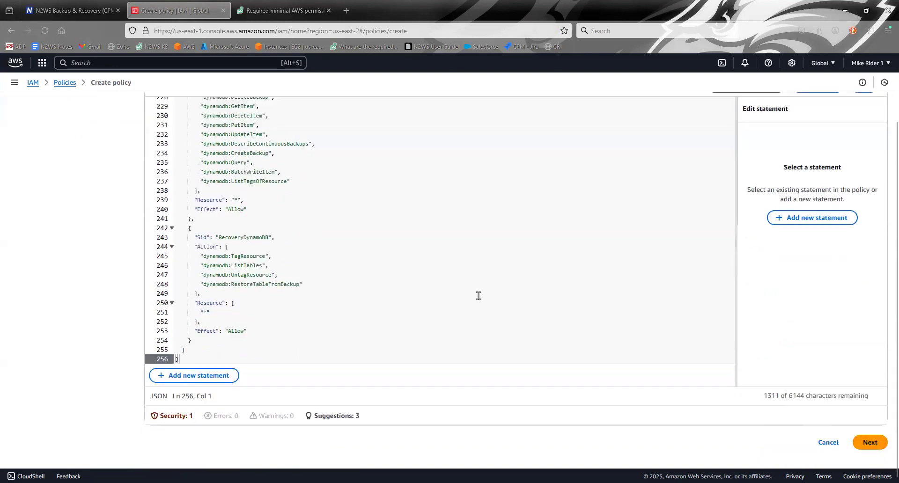
scroll(417, 281, down, 5)
scroll(283, 255, up, 5)
Name the policy N2WS_1, review its permissions, and discard the policy without creating it
click(234, 189)
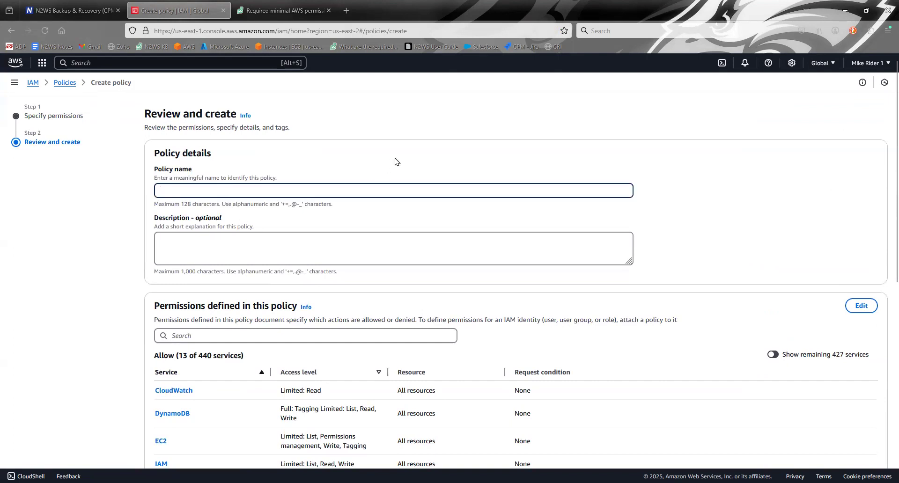
text(N2WS_1)
click(183, 247)
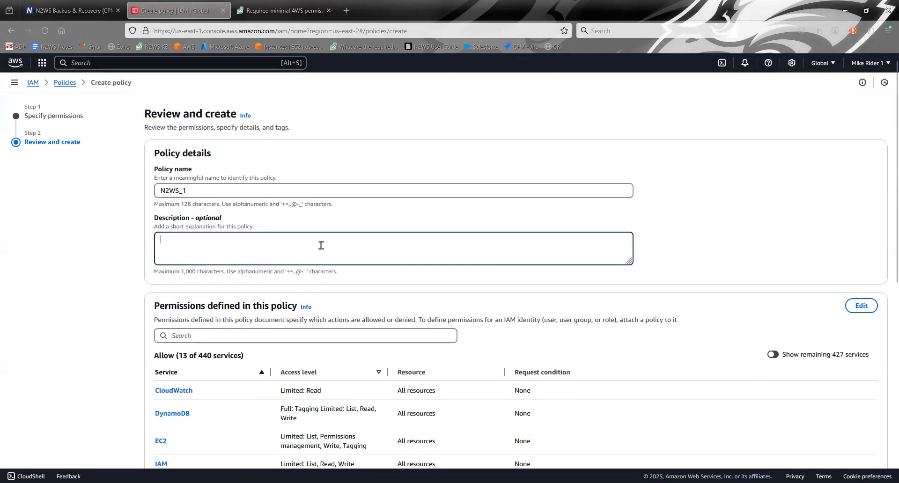
scroll(567, 261, down, 8)
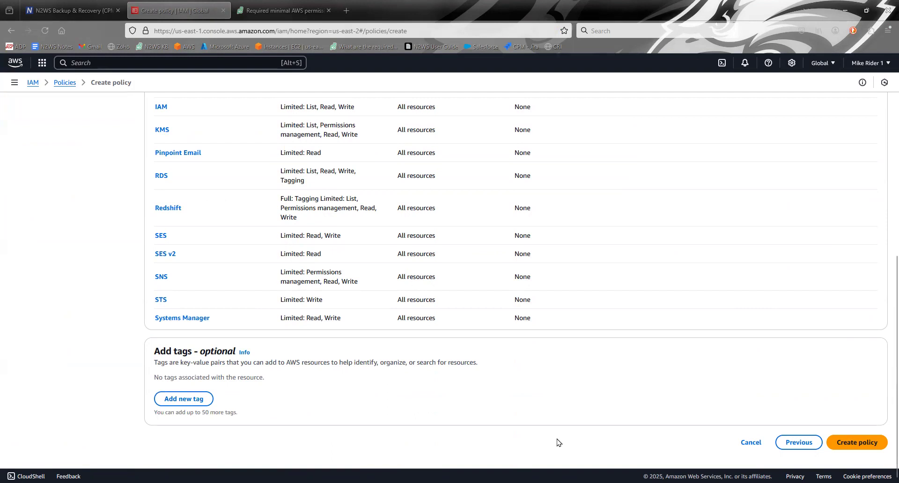
click(750, 442)
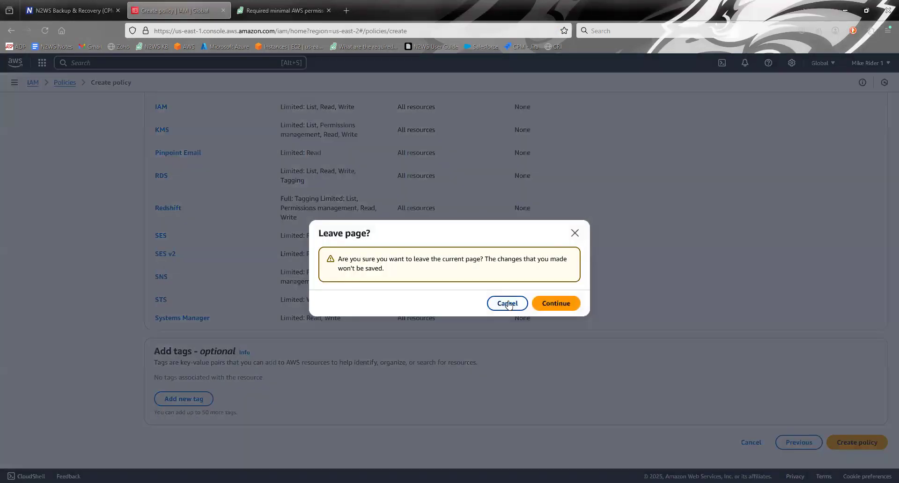
click(508, 304)
click(751, 442)
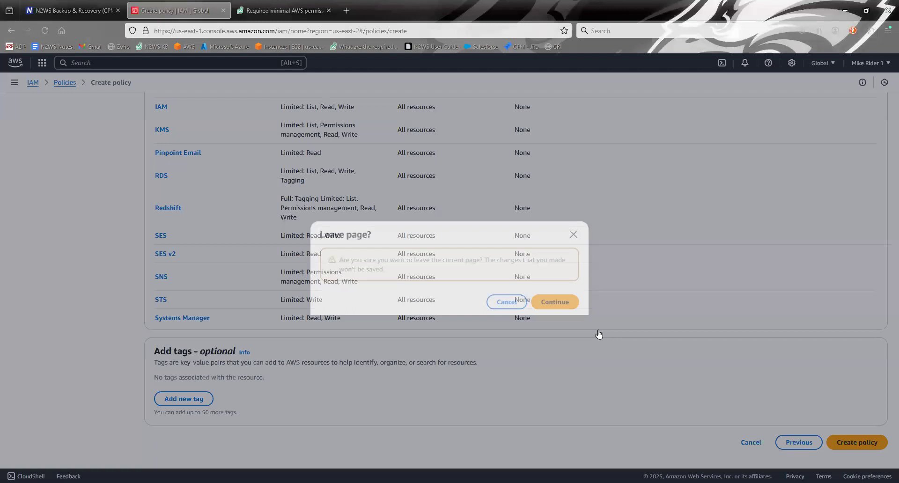
click(557, 307)
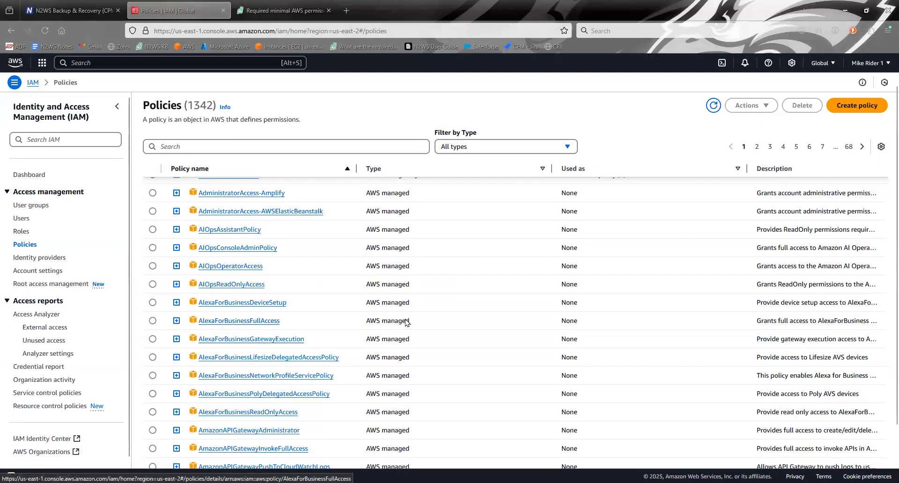
Start a new IAM role with AWS service as the trusted entity type and EC2 as the use case
click(21, 232)
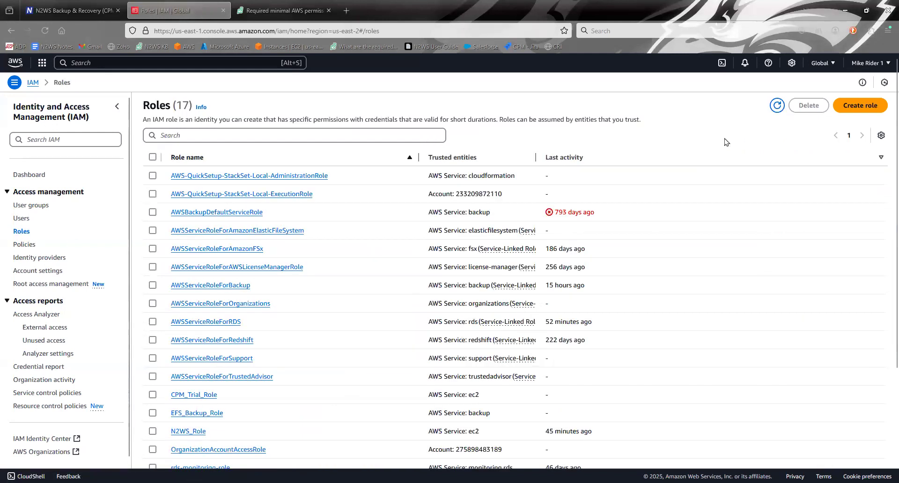
click(853, 109)
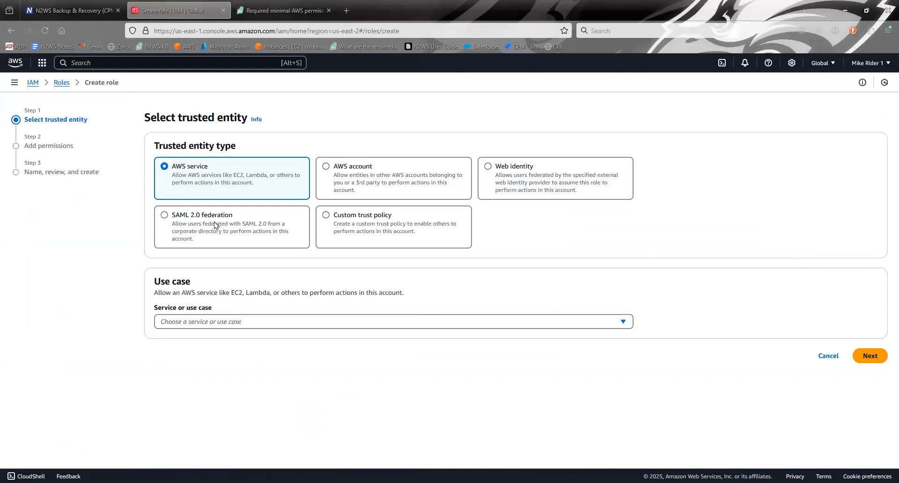
click(206, 325)
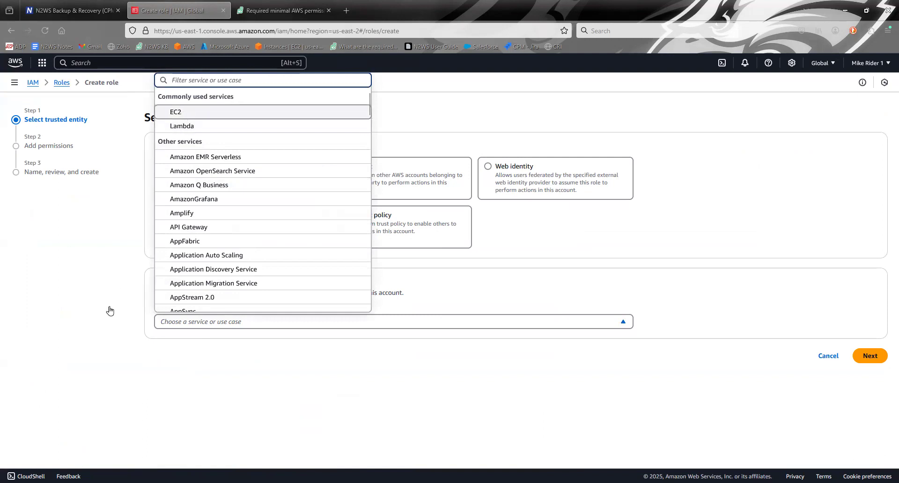
key(Return)
scroll(80, 332, down, 3)
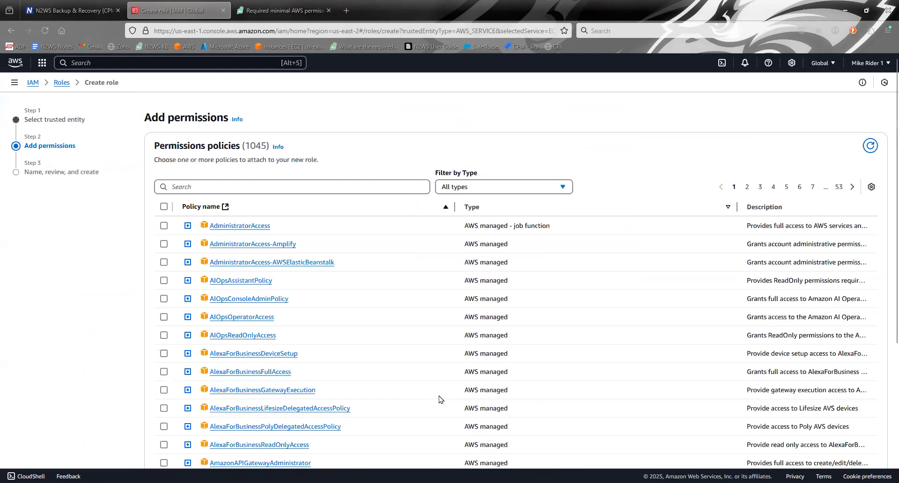
Filter the permissions policies by "n2ws" and select N2WS1, N2WS2 and N2WS3 for the new role
click(232, 188)
text(n2ws)
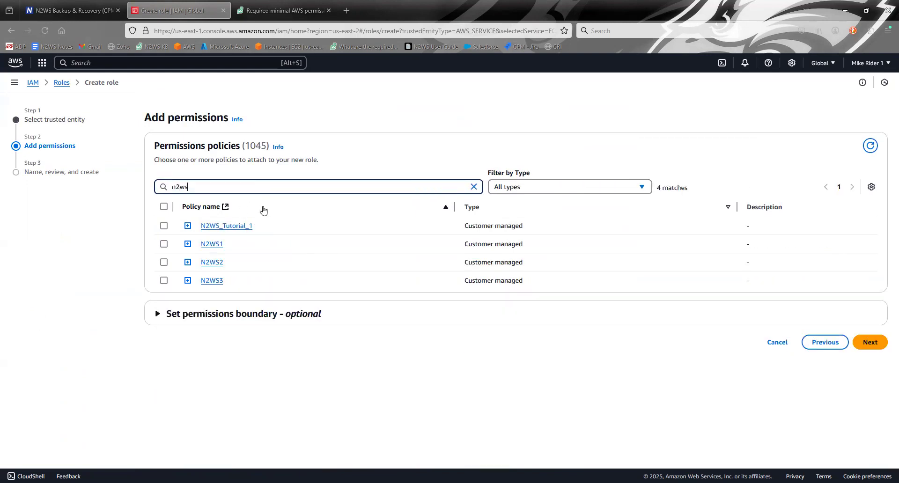
click(163, 244)
click(163, 262)
click(163, 281)
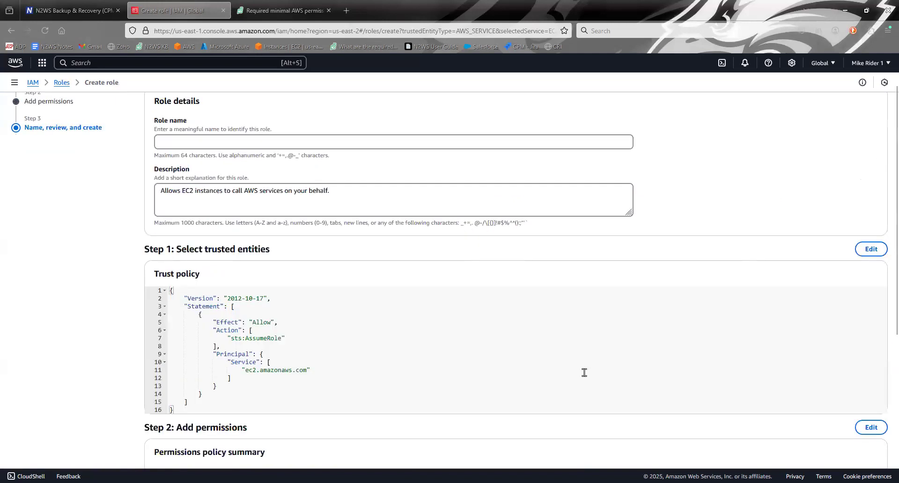
Name the role N2WS_role, review its trust policy and permissions, and discard the role without creating it
click(206, 145)
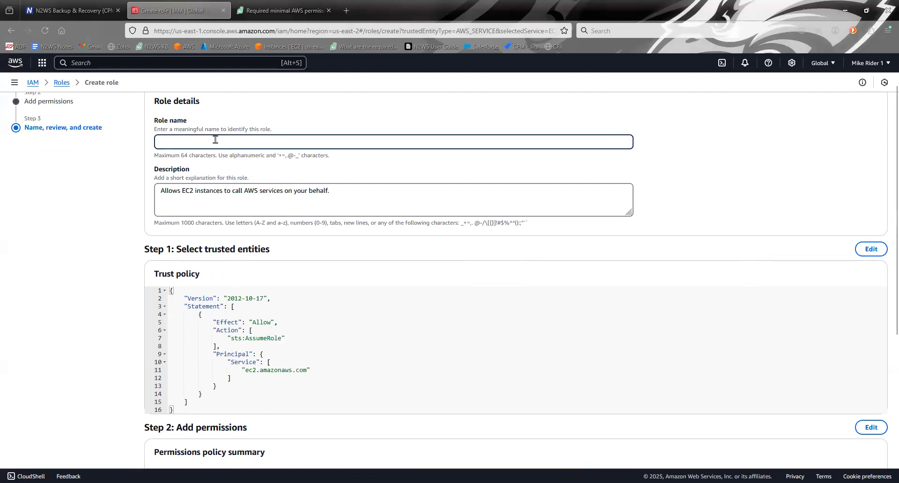
text(N2WS_role)
scroll(548, 353, down, 5)
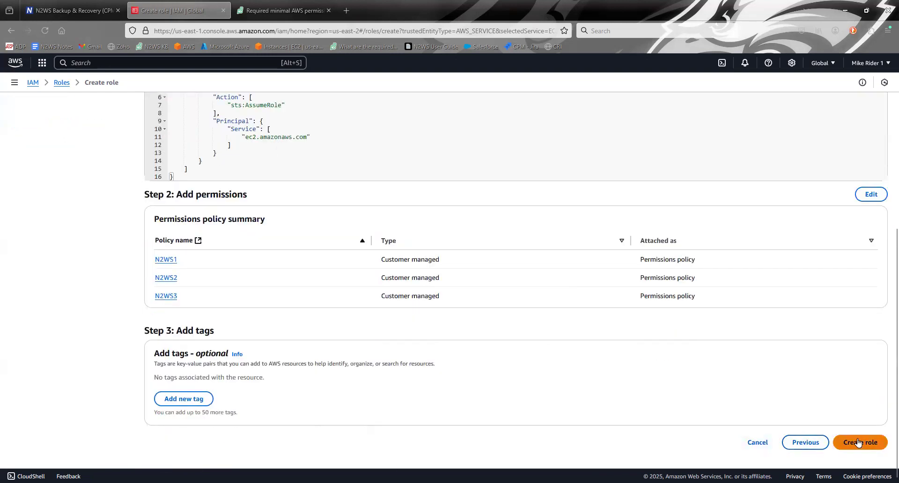
click(755, 443)
click(548, 305)
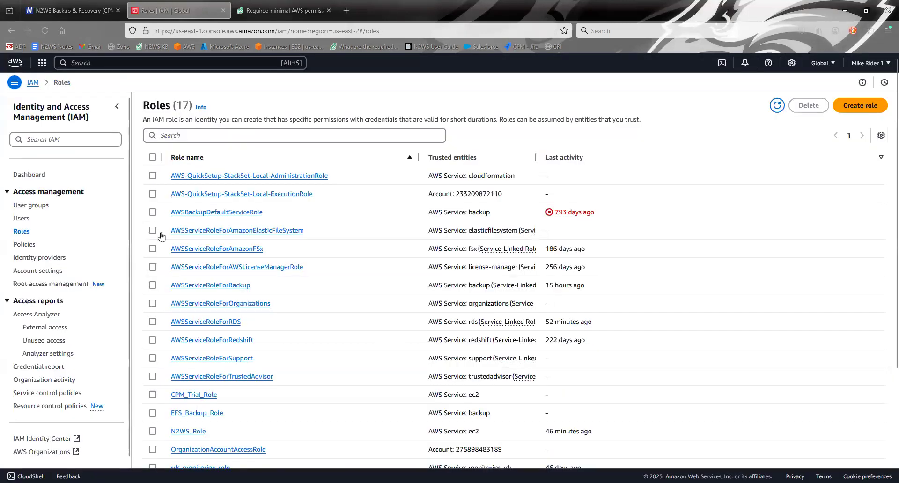
Open N2WS_Role and review its attached permissions policies and its trusted entities
click(187, 431)
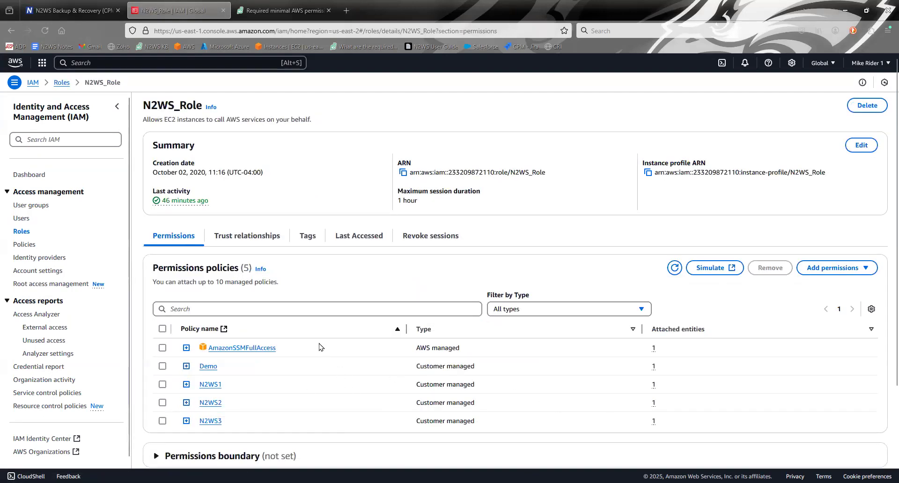
scroll(779, 395, down, 3)
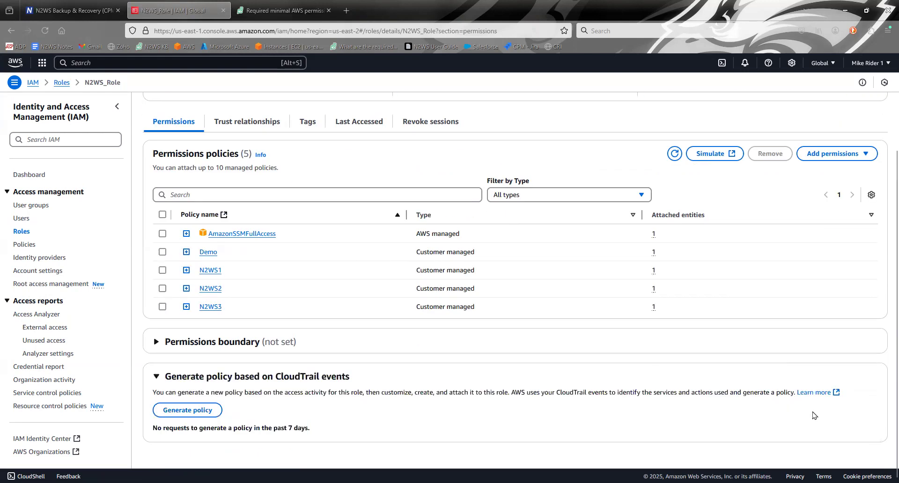
scroll(262, 280, up, 1)
click(241, 171)
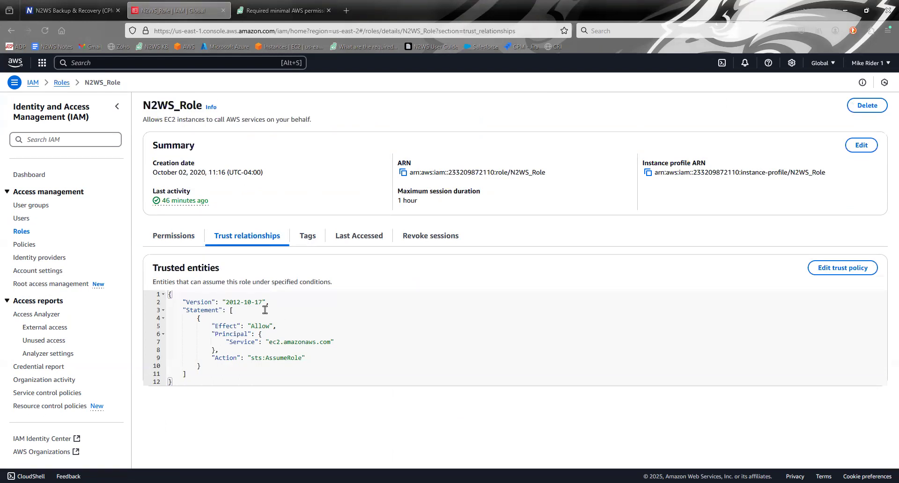
Replace N2WS_Role's trust policy with the copied sts:AssumeRole template and highlight the account number and NAMEOFROLE placeholders in its principal ARN
click(827, 269)
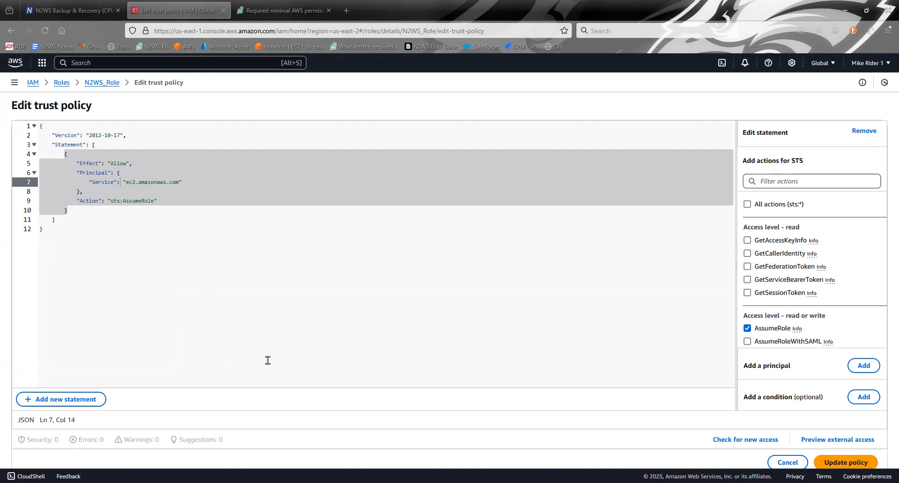
click(52, 234)
key(ctrl+a)
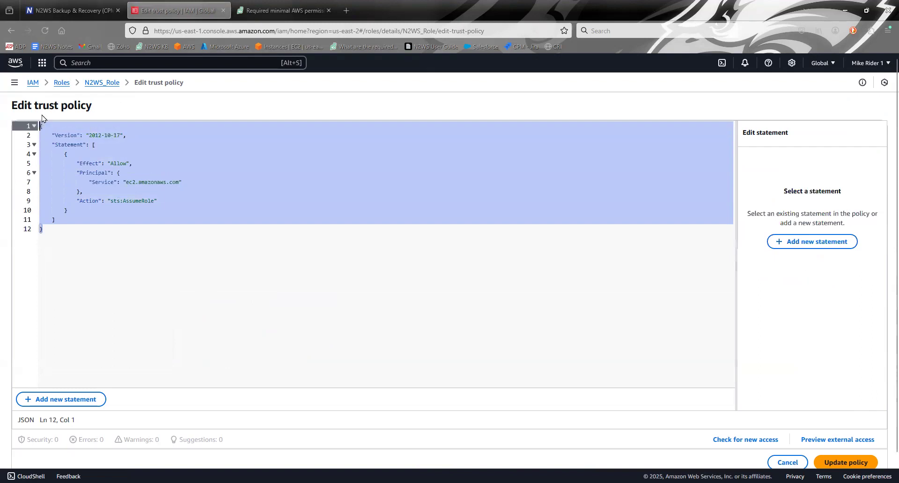
key(ctrl+v)
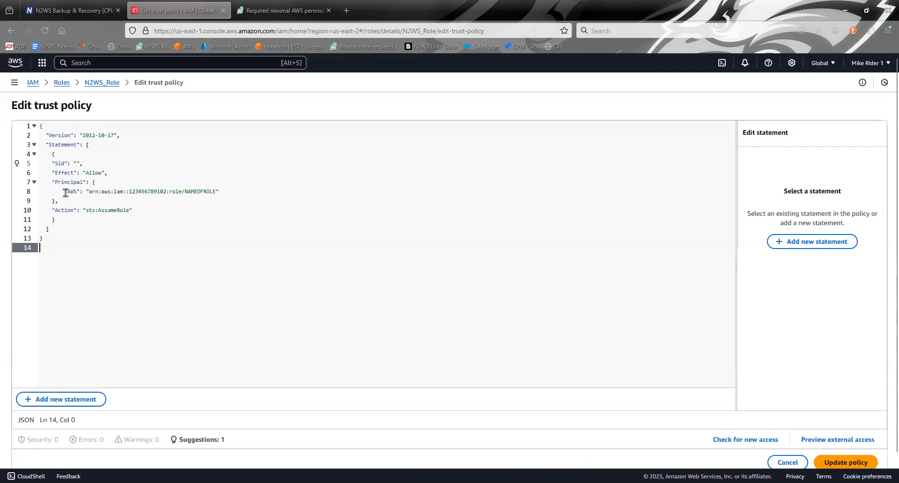
drag(130, 192, 166, 192)
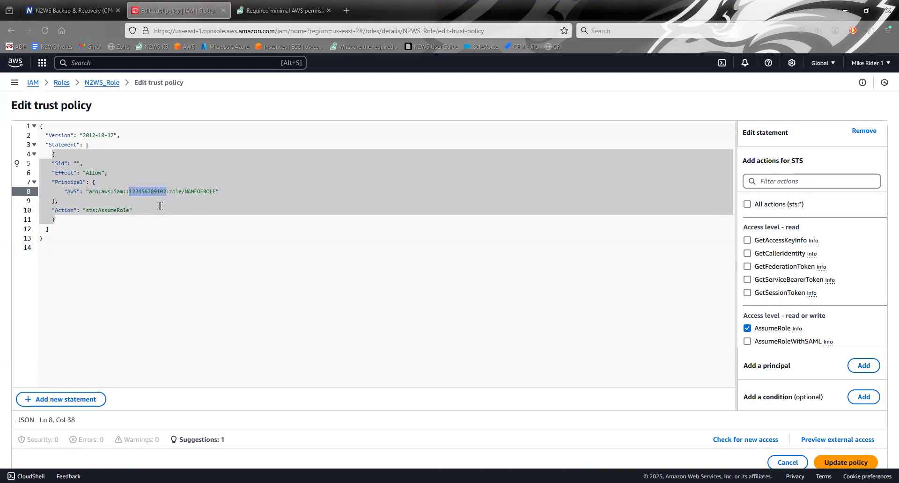
click(185, 192)
drag(186, 192, 216, 192)
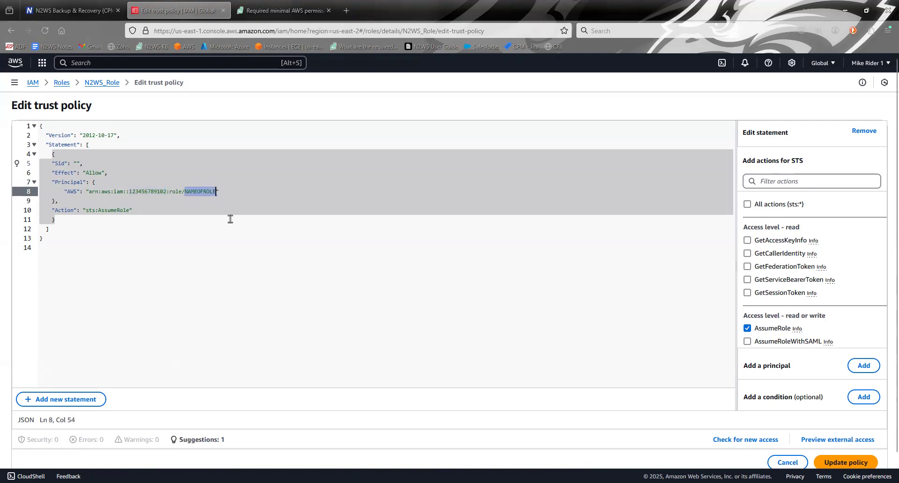
click(221, 199)
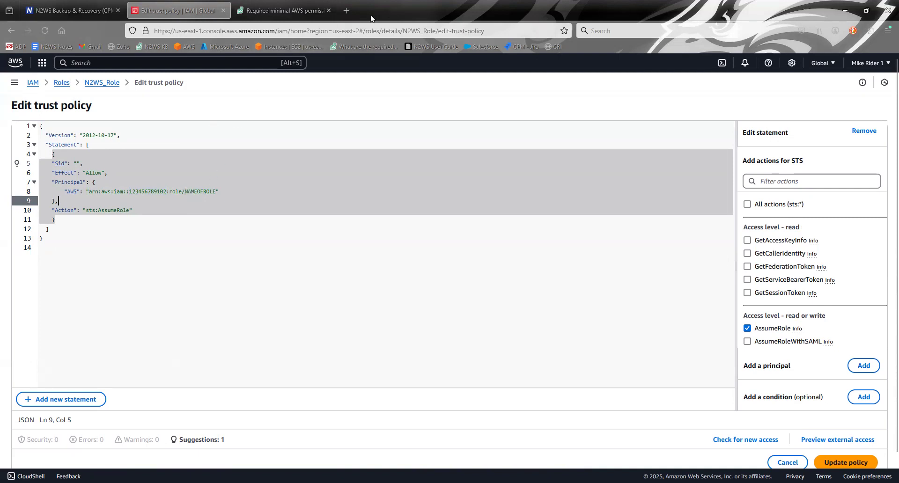
Open the EC2 instances list in a new browser tab and copy the IAM role name from the N2WS instance's security details
click(349, 12)
click(289, 46)
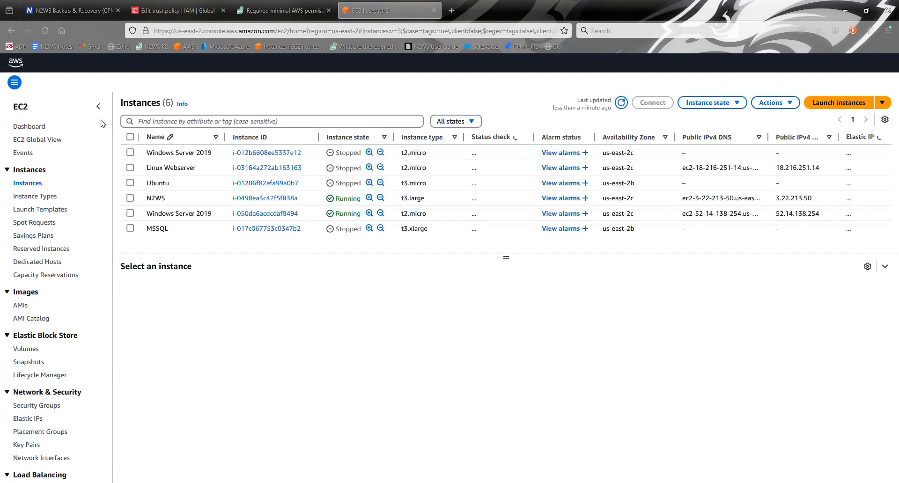
click(133, 200)
click(133, 200)
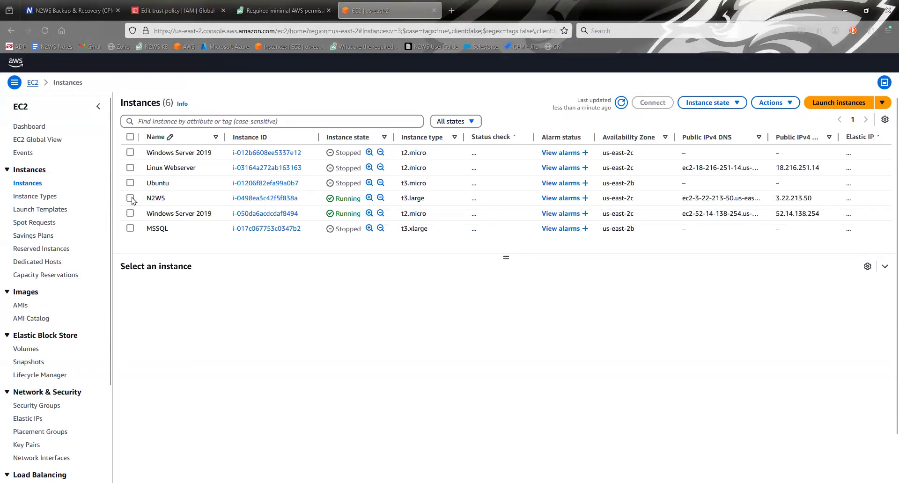
click(131, 198)
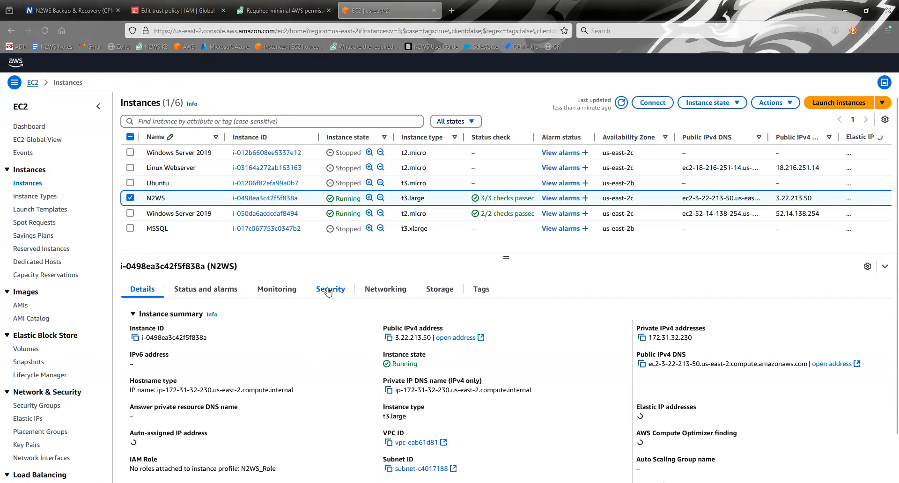
click(328, 290)
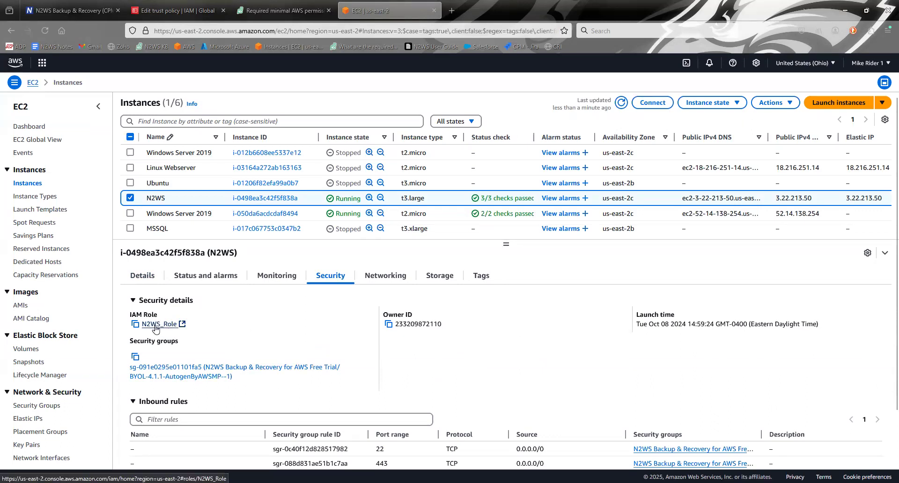
click(135, 326)
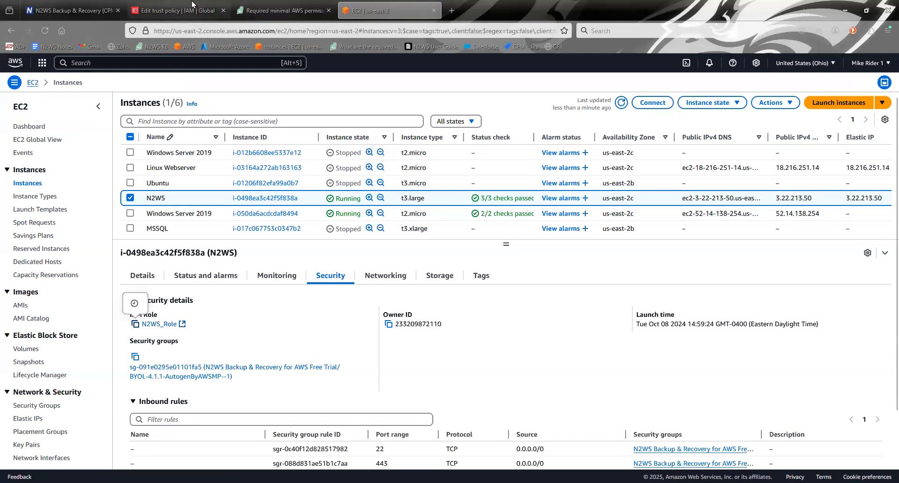
Try to replace the NAMEOFROLE placeholder with the copied role name in the trust policy, and discard the edit without updating
click(192, 7)
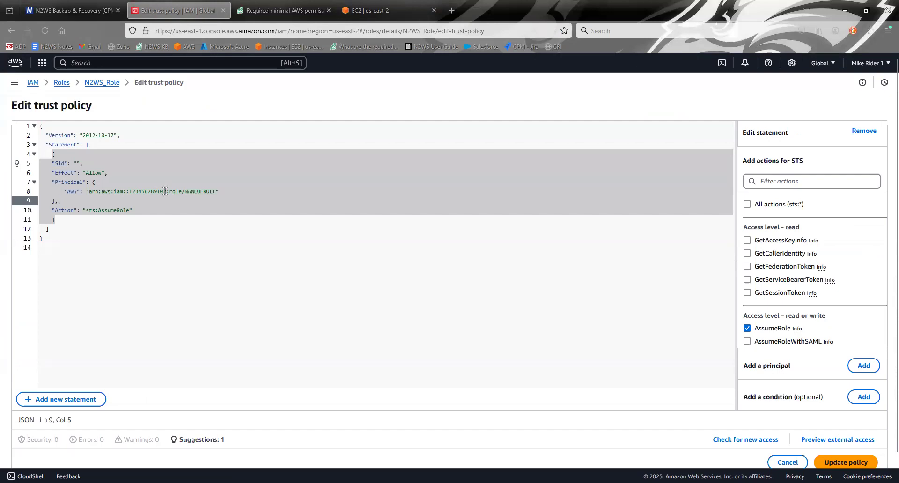
drag(184, 192, 216, 191)
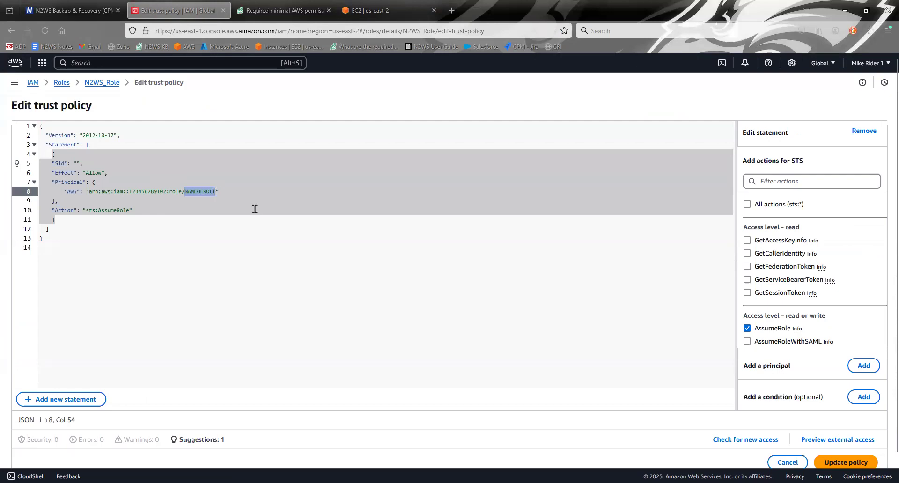
key(ctrl+v)
click(790, 463)
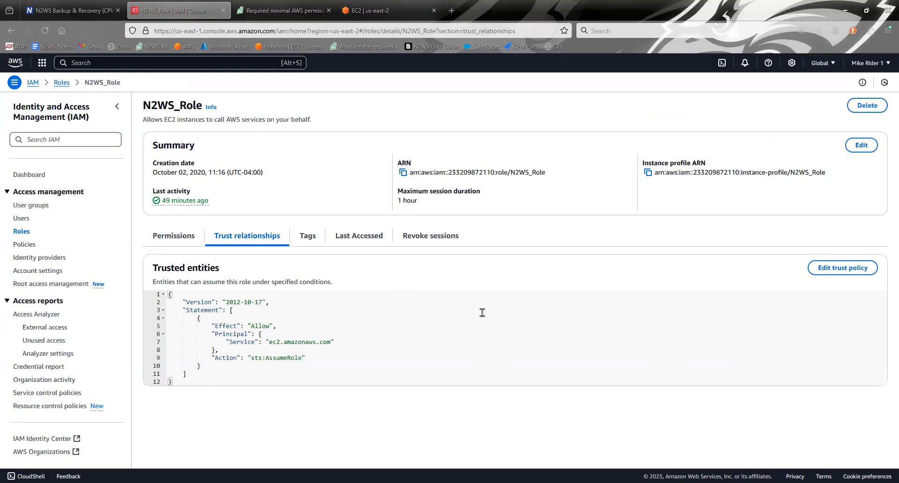
Overwrite the whole trust policy of N2WS_Role with the sts:AssumeRole template once more, and cancel without updating the policy
click(843, 269)
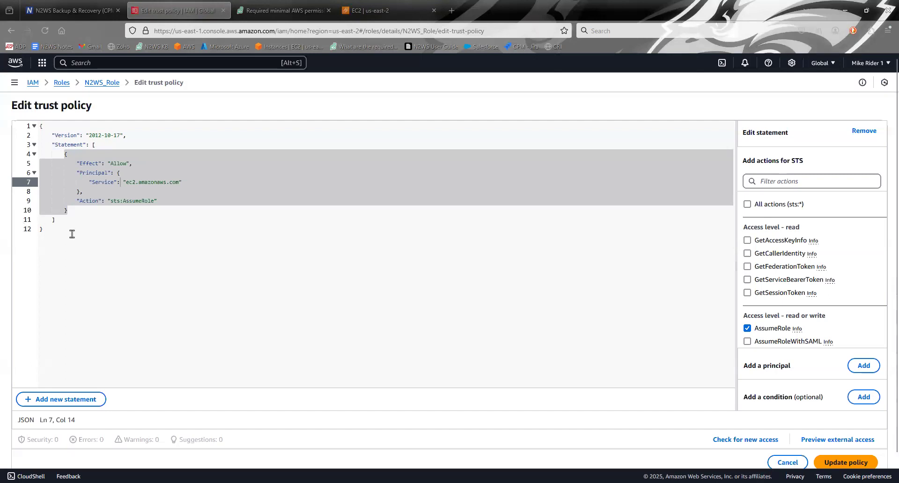
click(46, 229)
key(shift+Up)
key(shift+Up)
key(shift+Up)
key(shift+Up)
key(shift+Up)
key(shift+Up)
key(shift+Up)
key(shift+Up)
key(shift+Up)
key(shift+Up)
key(shift+Up)
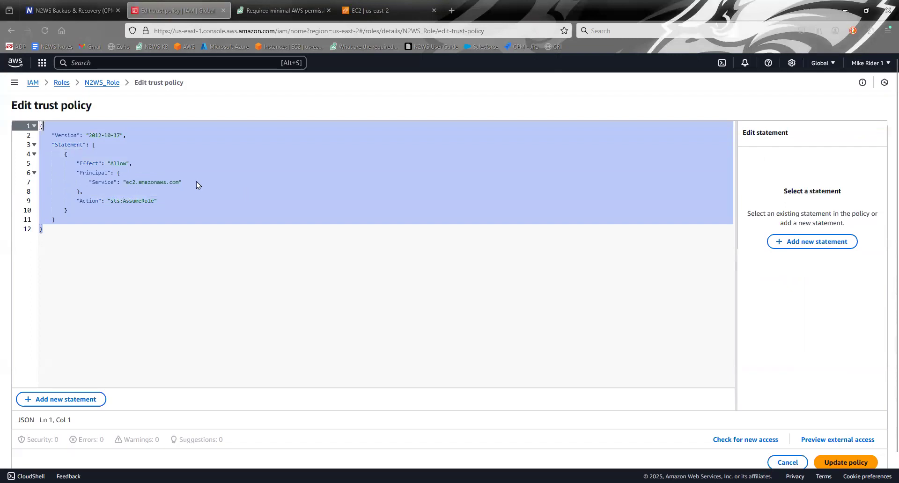
key(ctrl+v)
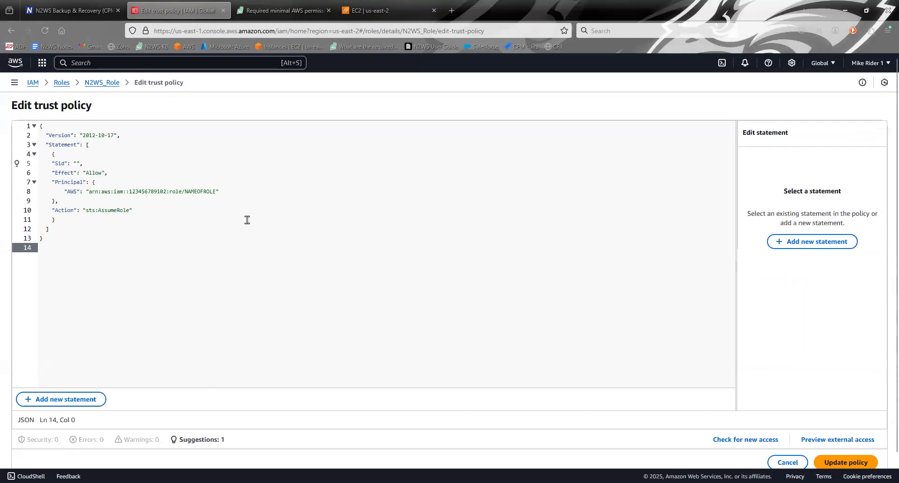
click(782, 462)
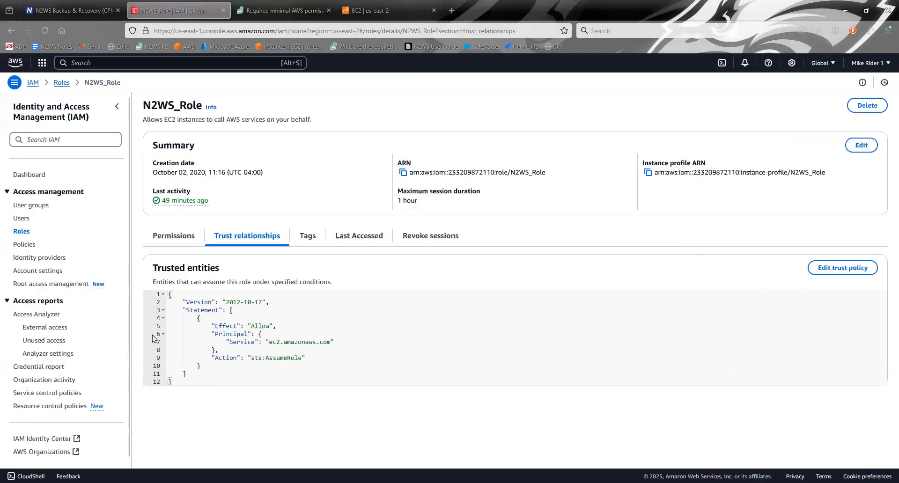
Switch to N2WS Backup & Recovery and review the new account's Account Number and Role to Assume fields, checking the role name in IAM
click(75, 10)
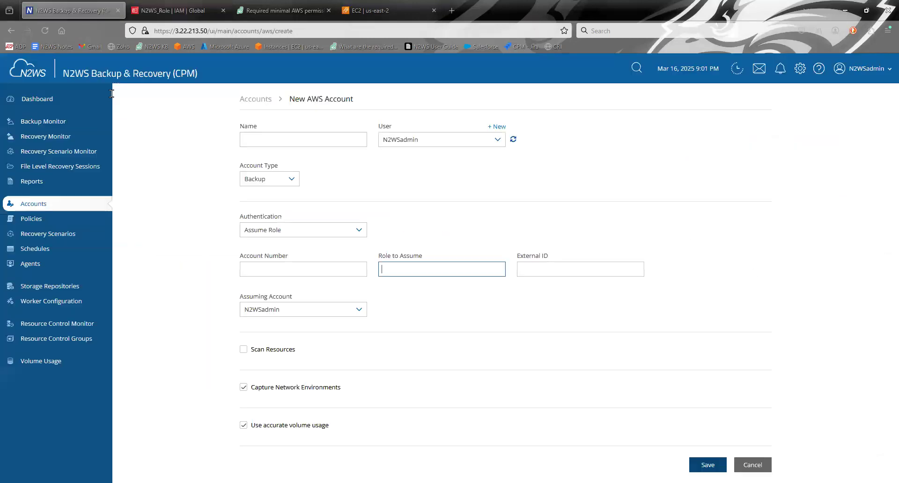
click(283, 268)
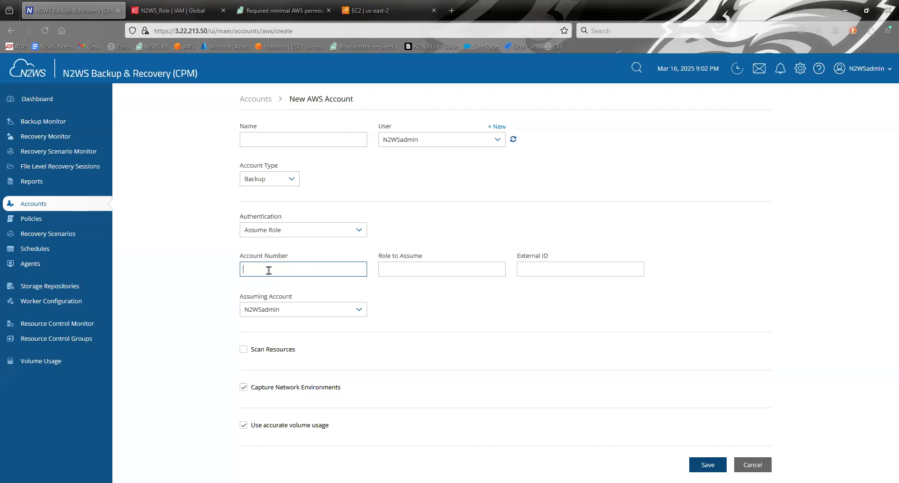
click(412, 270)
click(184, 2)
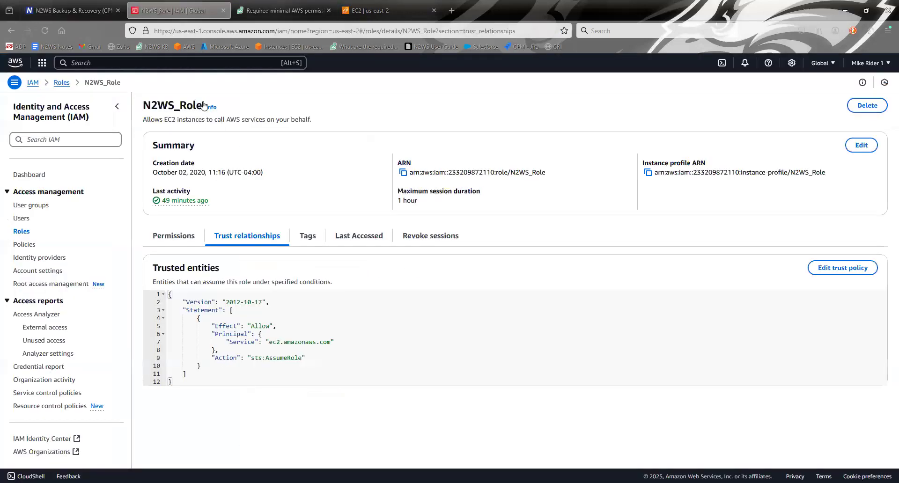
drag(143, 106, 200, 108)
click(199, 107)
click(105, 3)
click(396, 260)
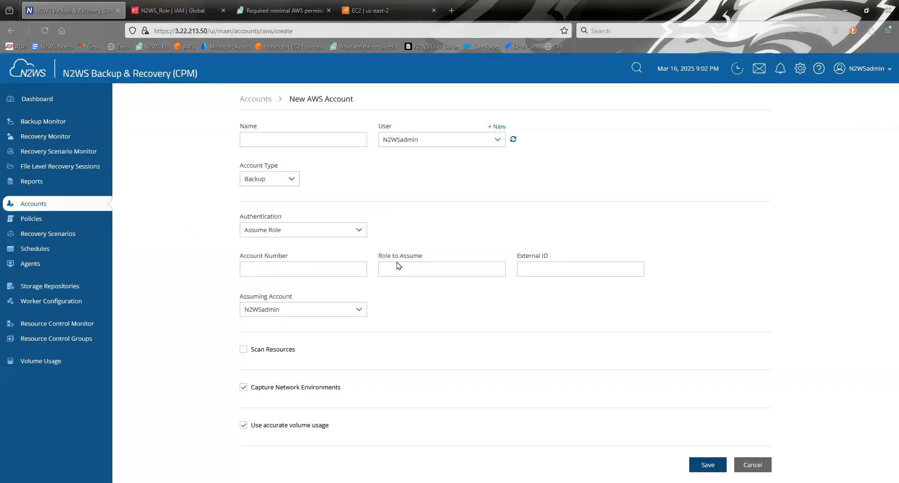
Review the External ID field and keep N2WSadmin as the assuming account
click(561, 264)
click(277, 314)
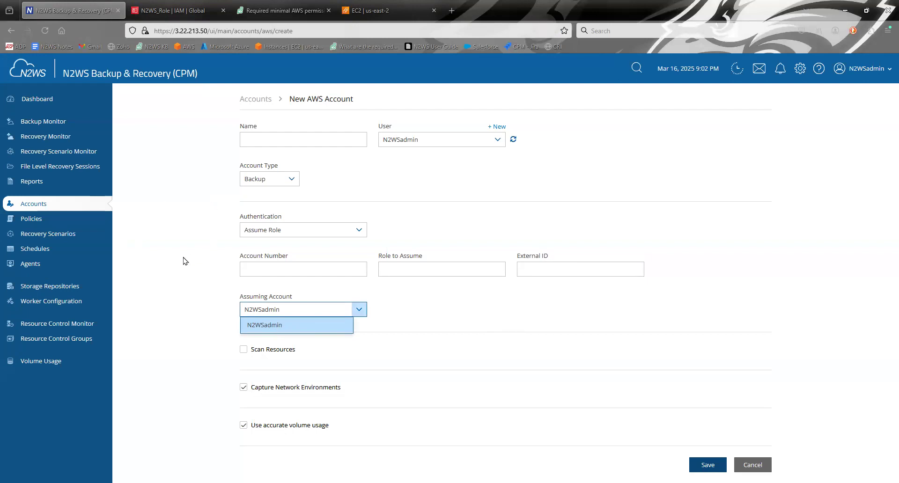
click(304, 328)
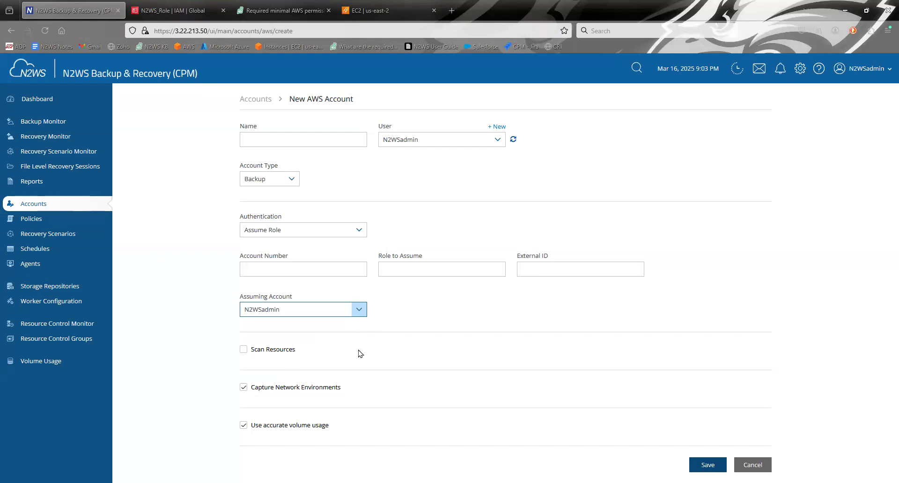
Enable Scan Resources for the new account and review the available scan regions, keeping US East (Ohio)
click(244, 349)
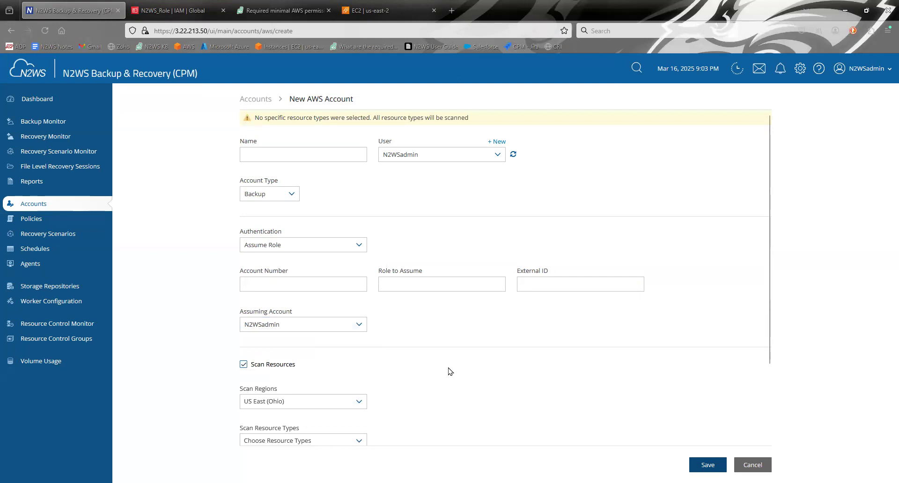
scroll(452, 367, down, 2)
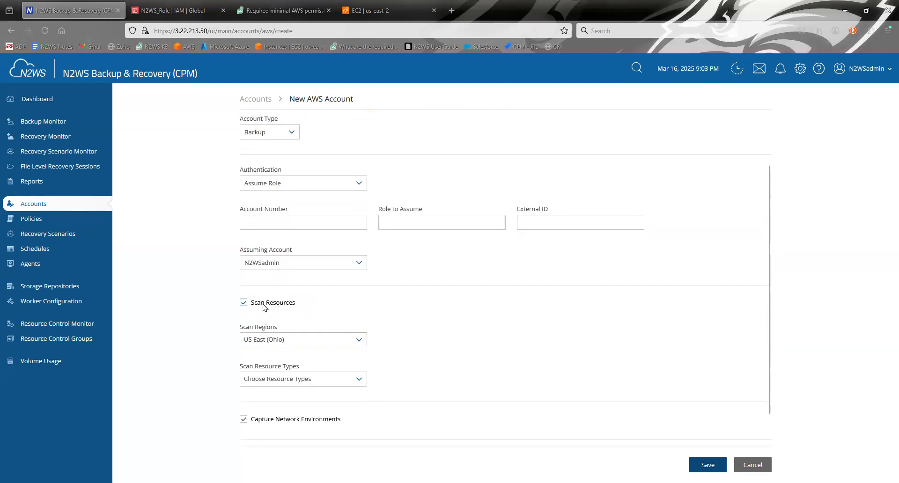
click(288, 342)
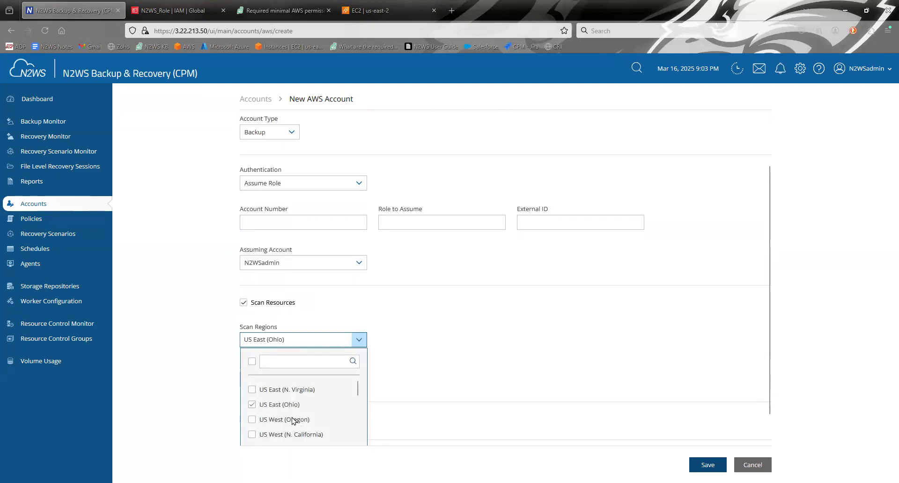
click(450, 340)
scroll(412, 333, down, 1)
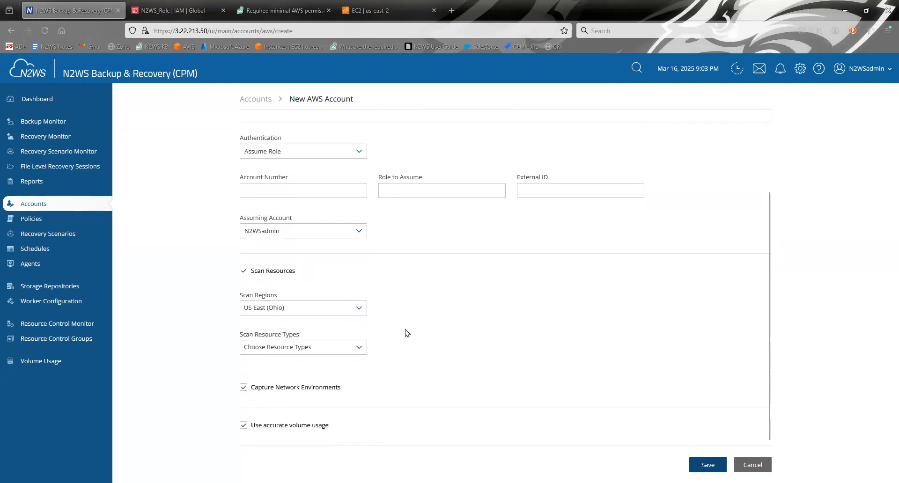
Review the available scan resource types without choosing any, and discard the new AWS account
click(296, 350)
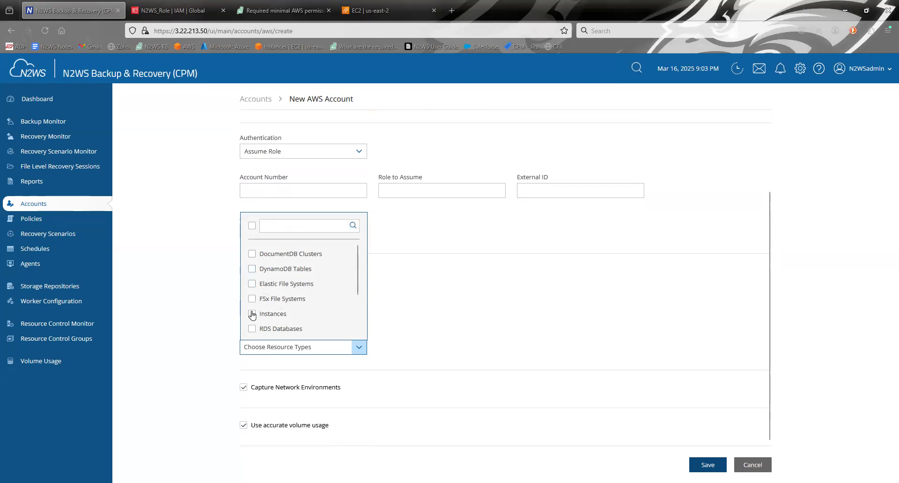
scroll(281, 311, down, 2)
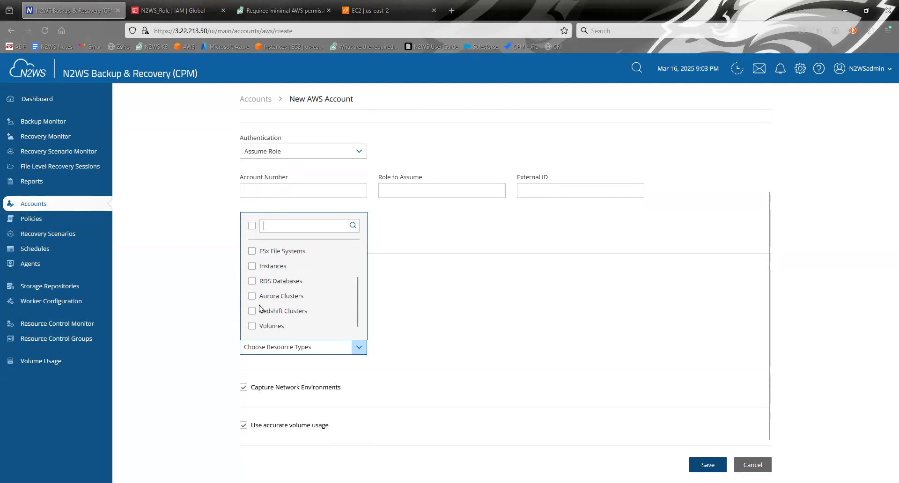
click(470, 331)
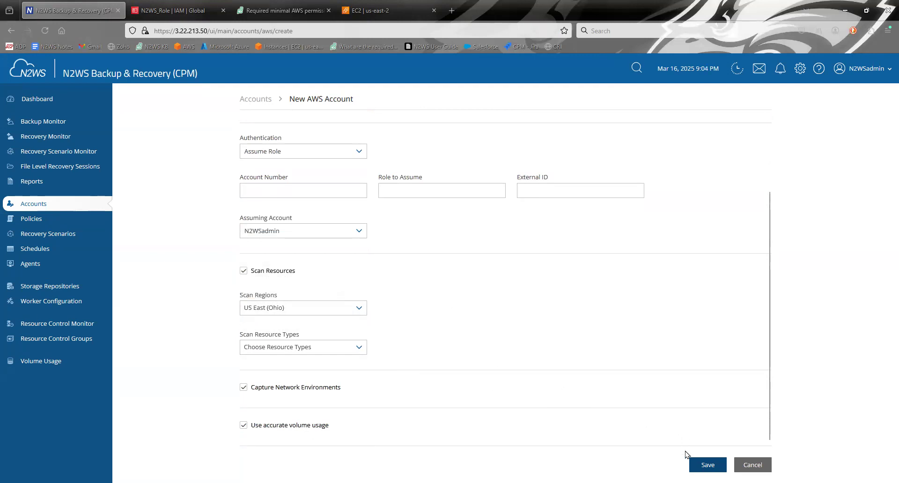
click(752, 465)
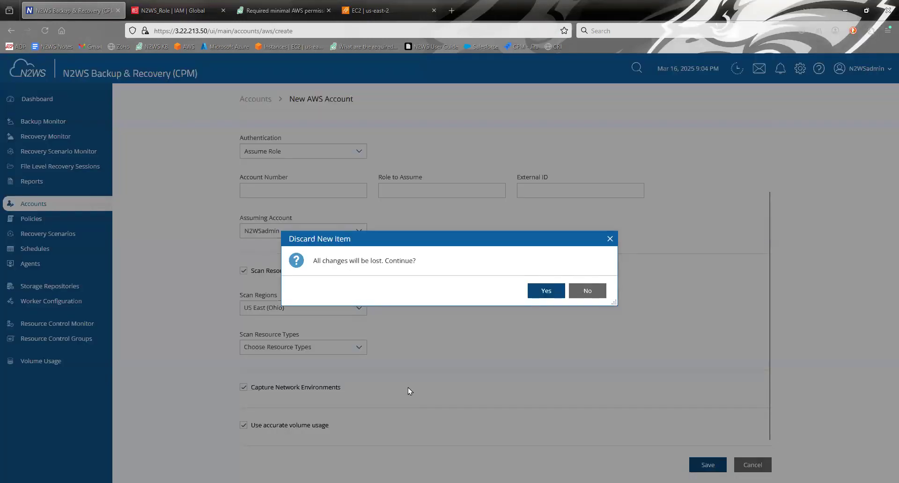
click(532, 294)
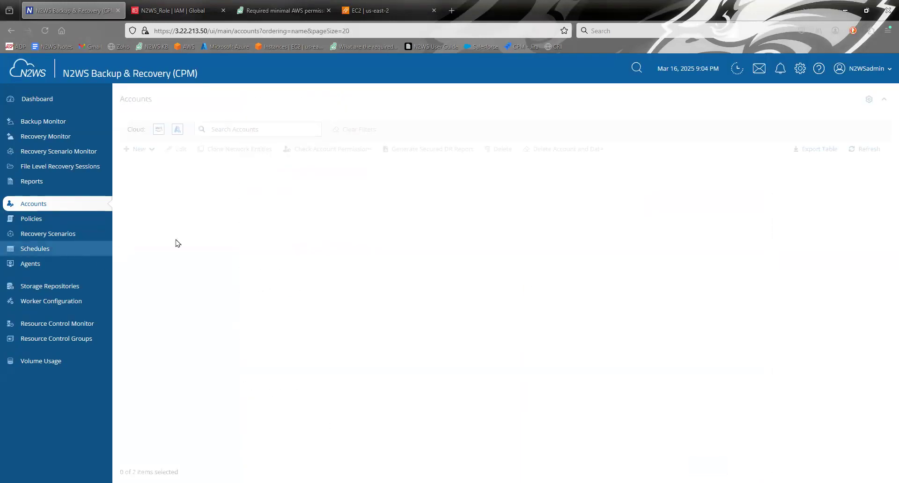